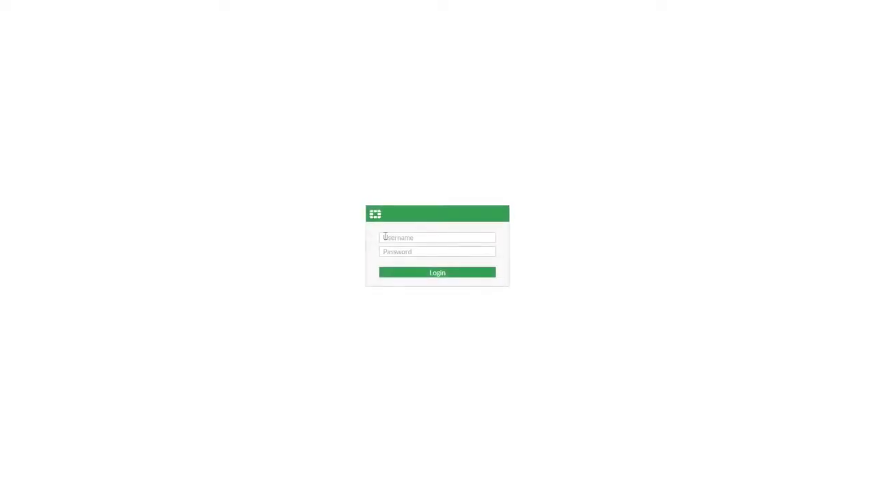
- Sign in as admin and review the port4 and port1 interface settings without changing them
type("admin")
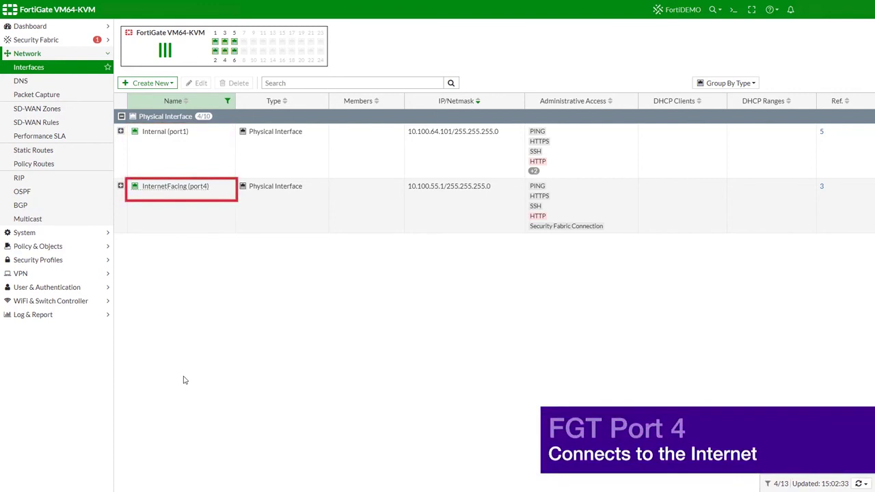
double_click(212, 232)
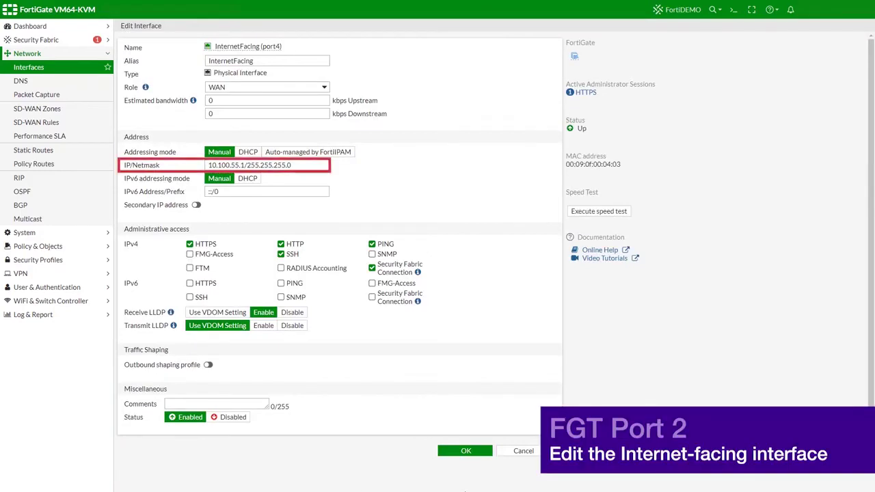
left_click(525, 454)
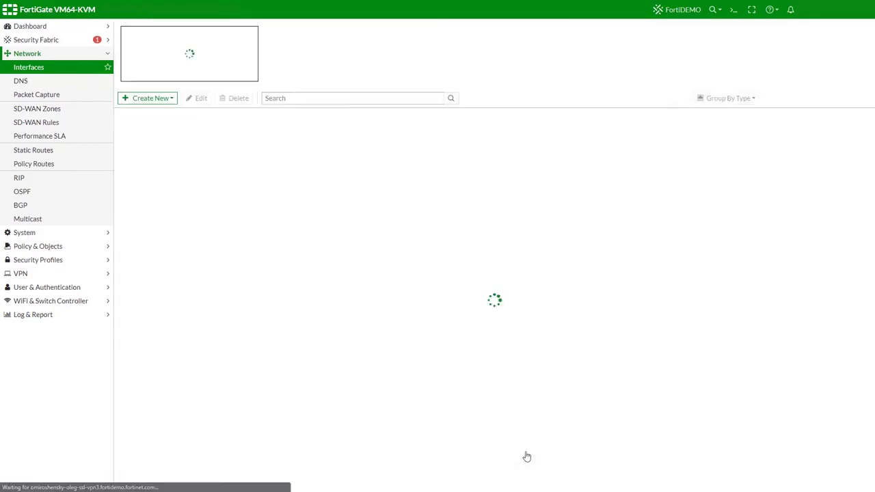
double_click(177, 158)
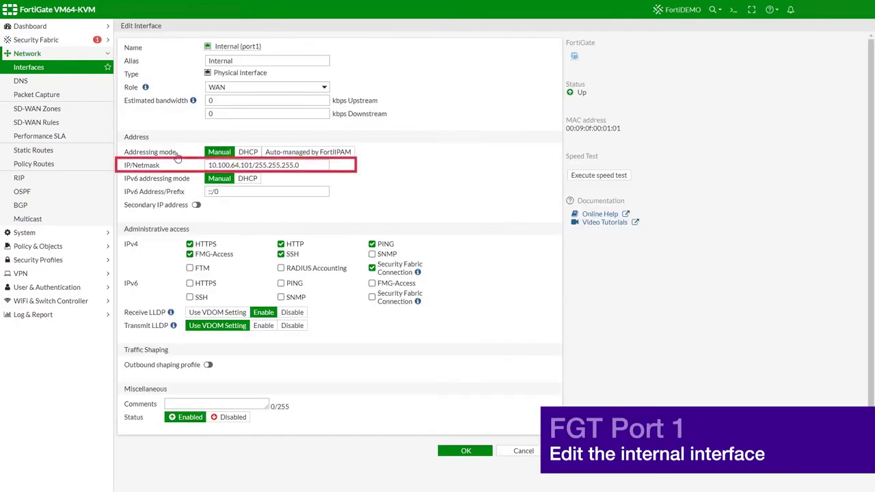
left_click(524, 450)
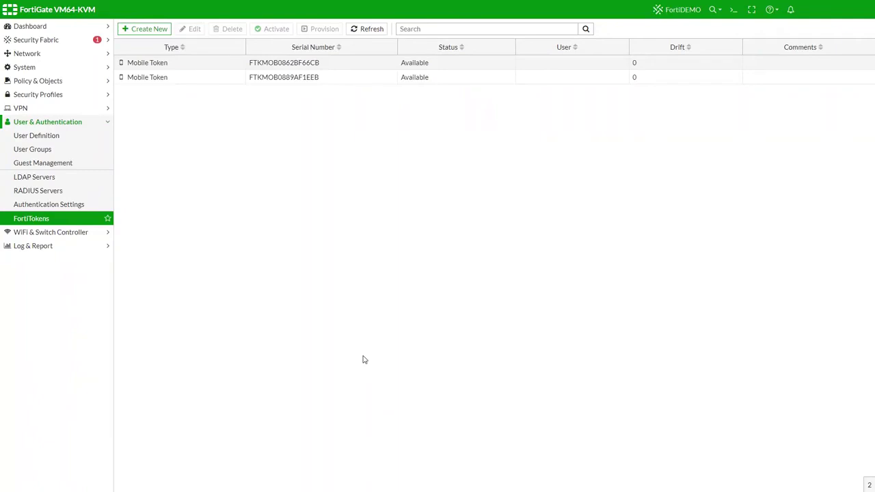
- Give vpnuser1 FortiToken two-factor authentication using the first mobile token, with the activation code sent by email
left_click(59, 136)
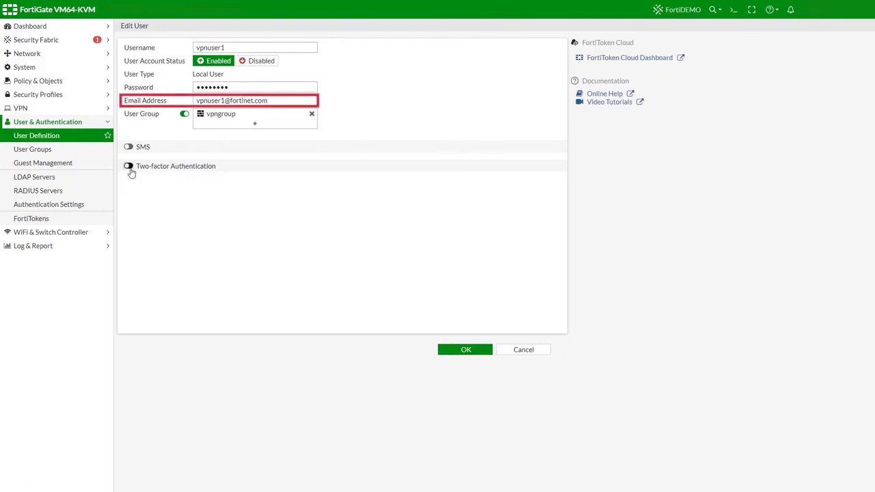
left_click(128, 166)
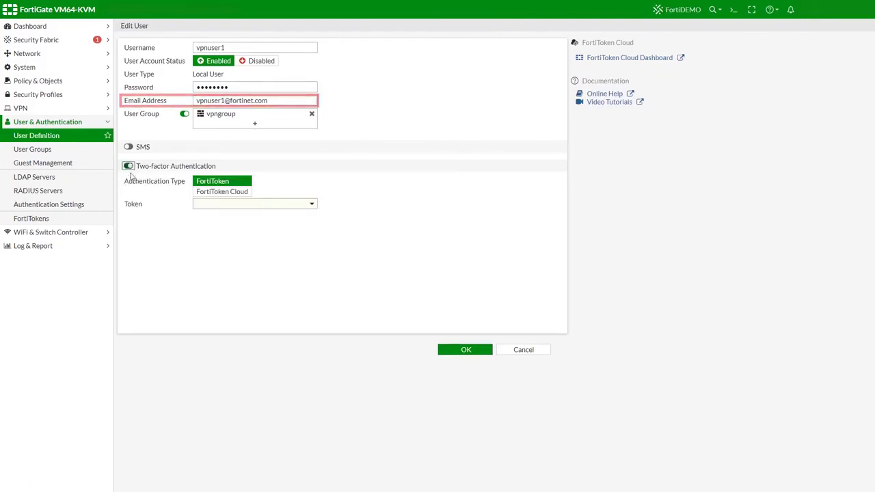
left_click(225, 205)
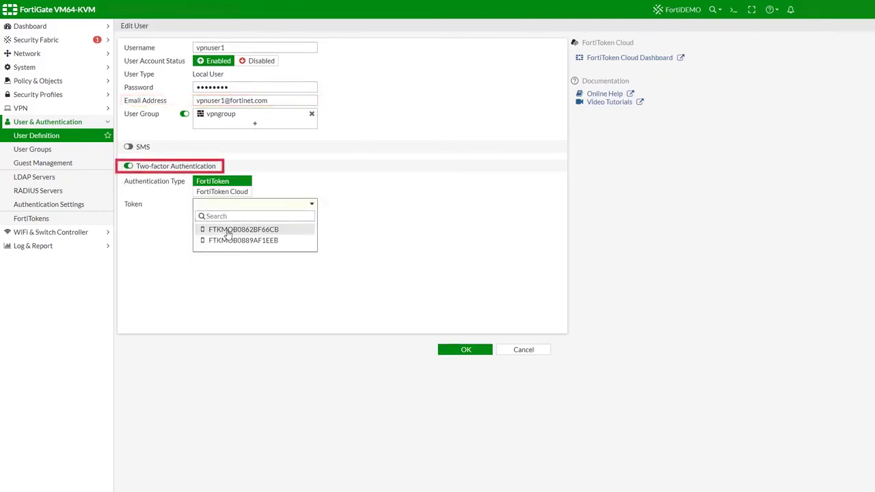
left_click(228, 230)
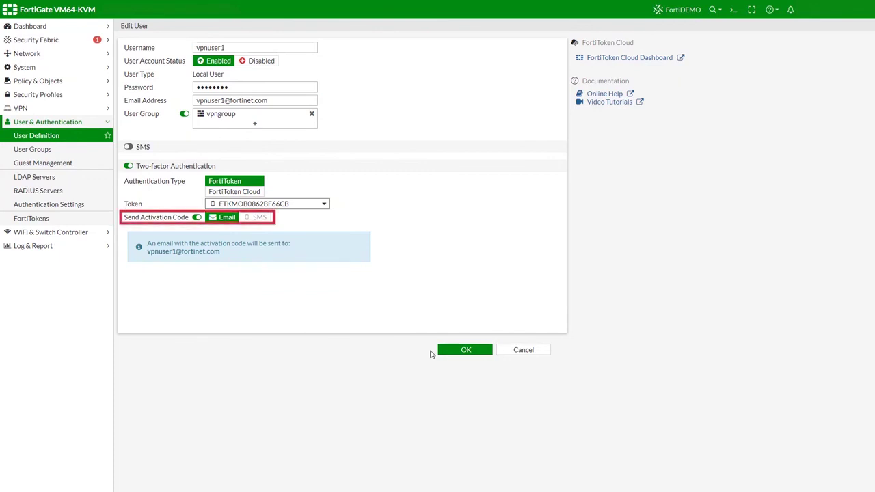
left_click(467, 355)
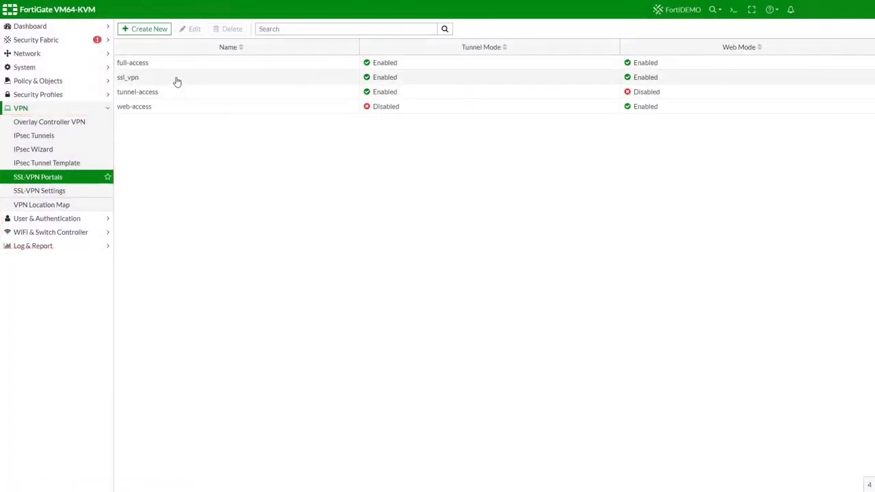
- Open the ssl_vpn portal, switch Host Check and specific OS version restriction on, then off again
double_click(176, 80)
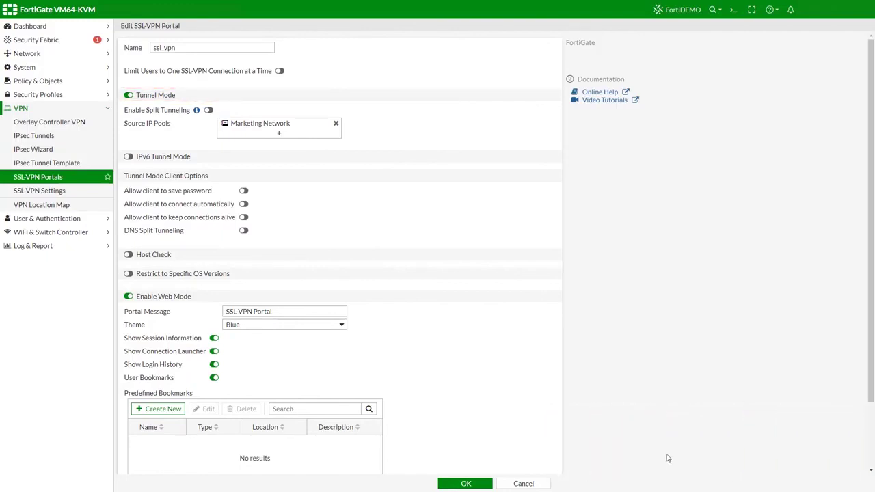
left_click(128, 255)
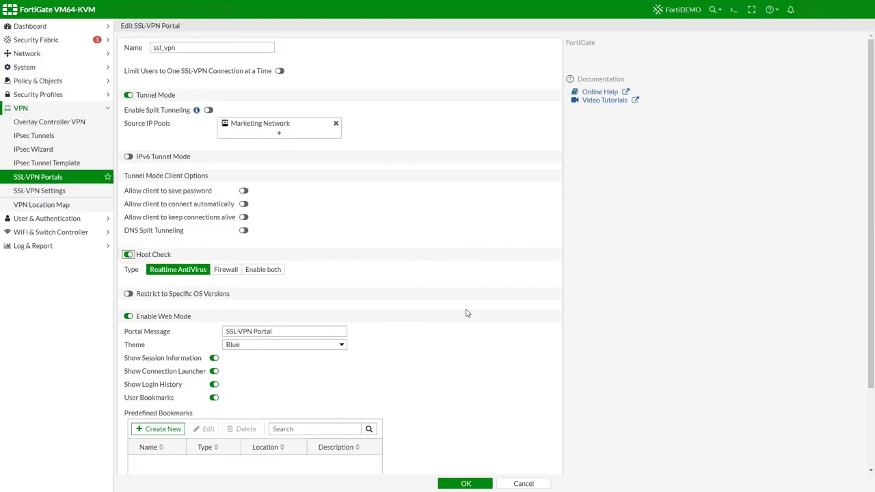
left_click(129, 294)
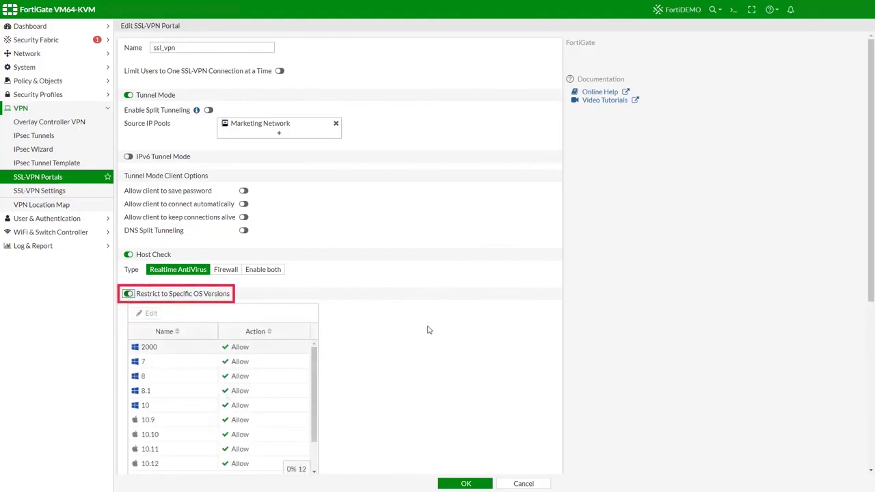
scroll(428, 330, "down", 1)
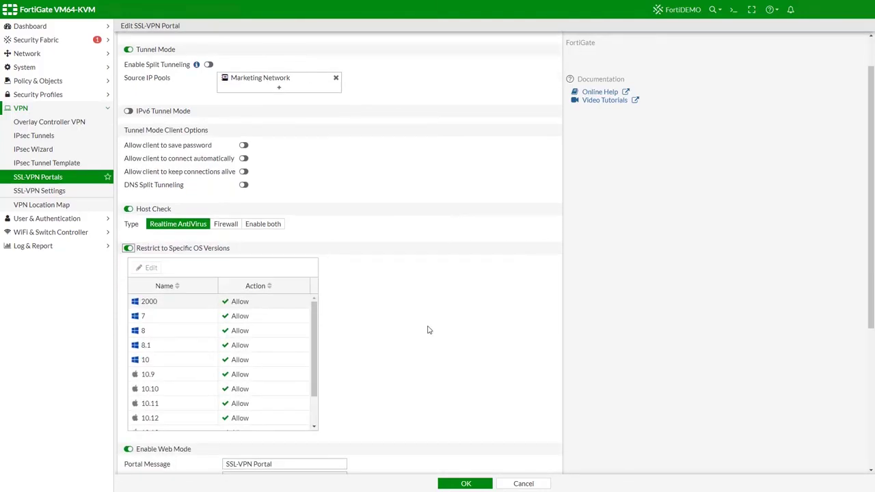
left_click(129, 248)
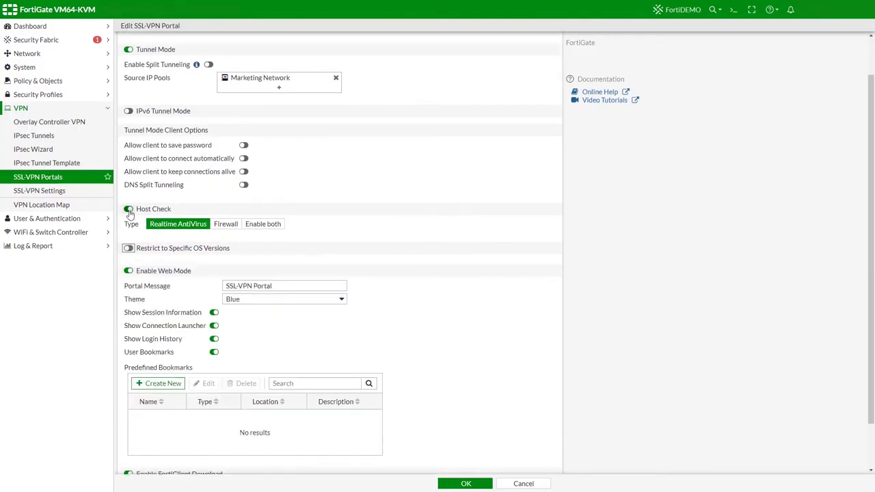
left_click(129, 209)
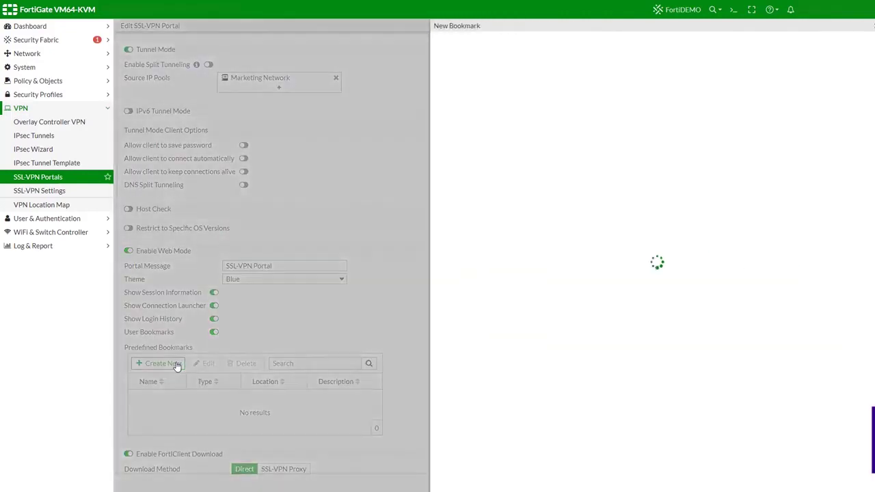
- Add the predefined bookmark portal_bm_http with URL 172.16.200.55
left_click(176, 363)
type("portal_bm_http")
left_click(517, 74)
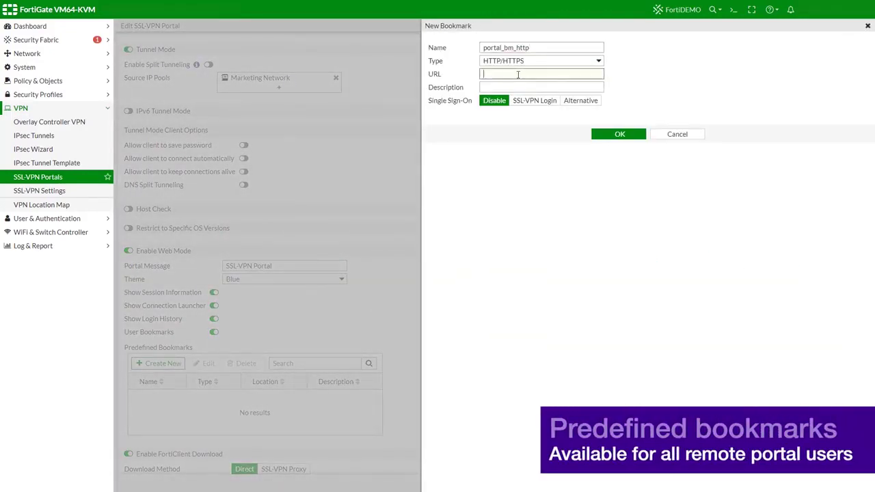
type("172.1")
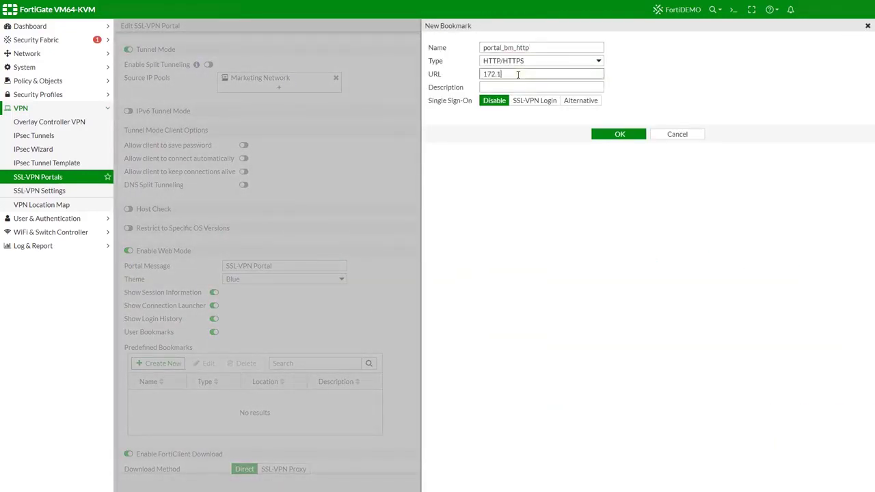
type("6.200.55")
key("Return")
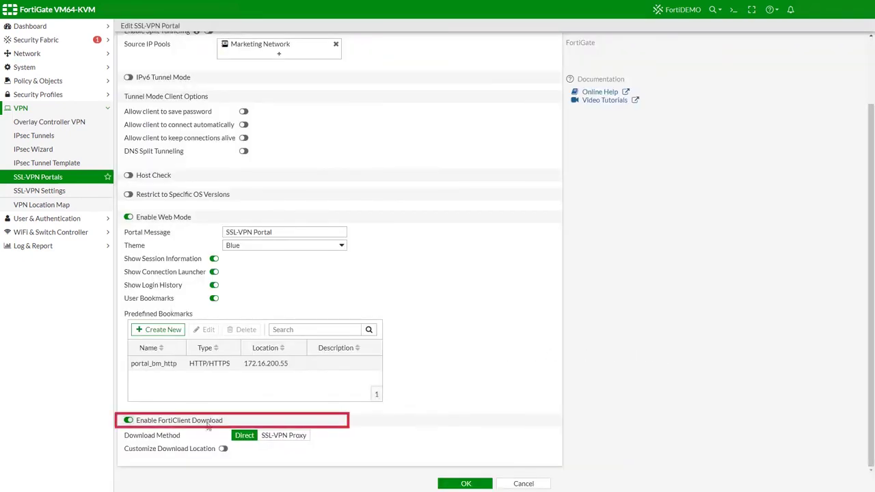
- Enable custom FortiClient download locations and save the ssl_vpn portal
left_click(223, 449)
scroll(382, 419, "down", 1)
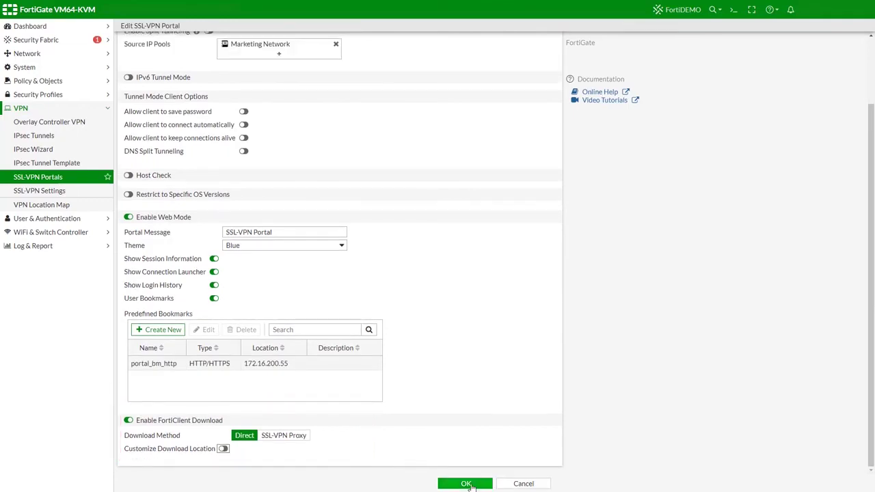
left_click(467, 484)
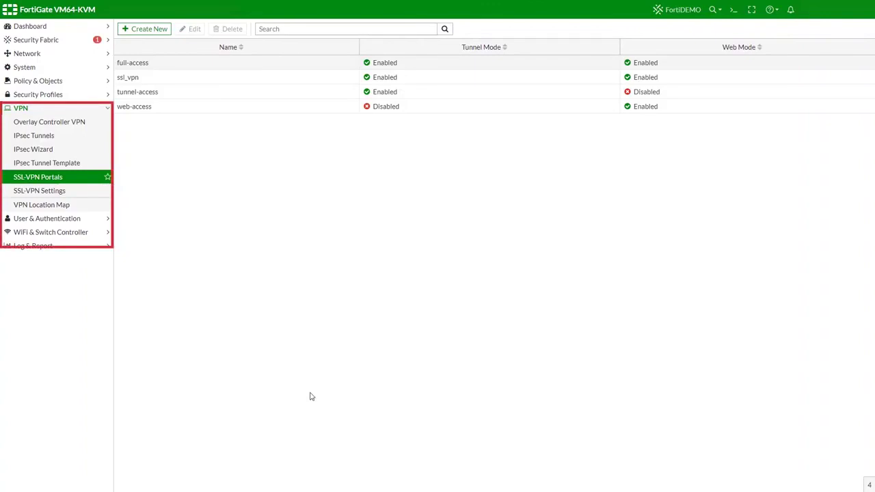
- Check SSL-VPN listens on port4 at port 20443, then edit the vpngroup portal mapping
left_click(25, 190)
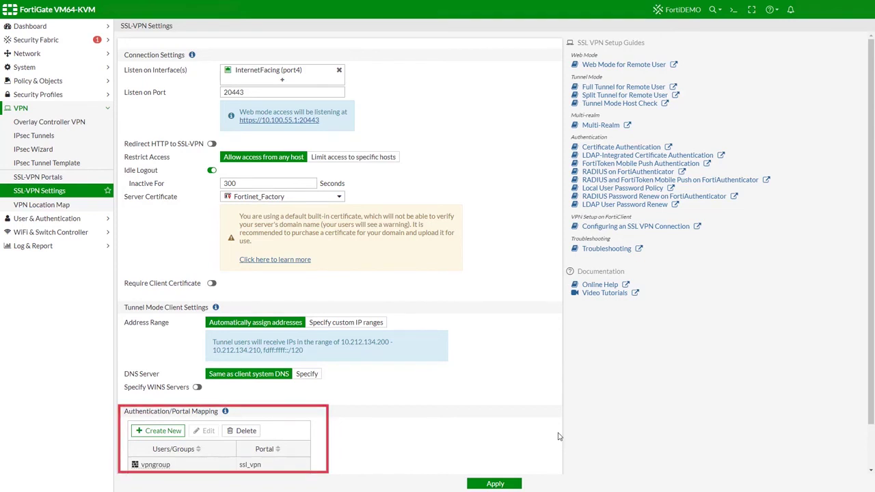
scroll(555, 434, "down", 1)
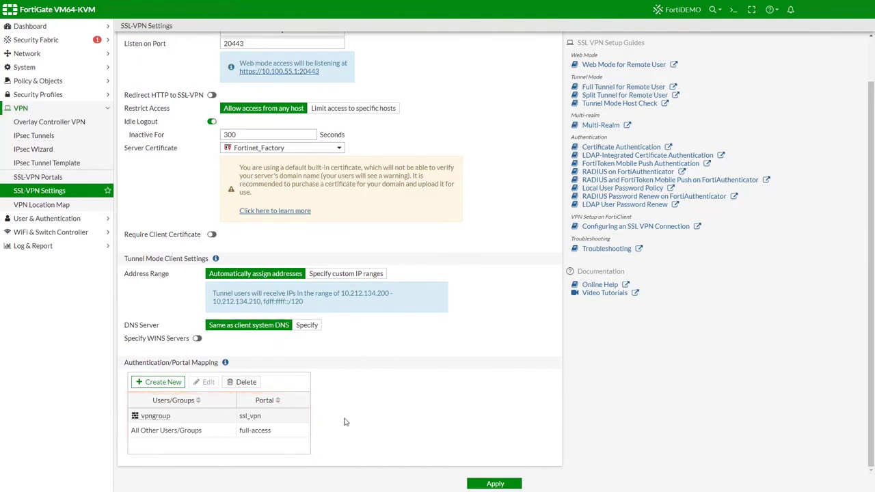
double_click(198, 419)
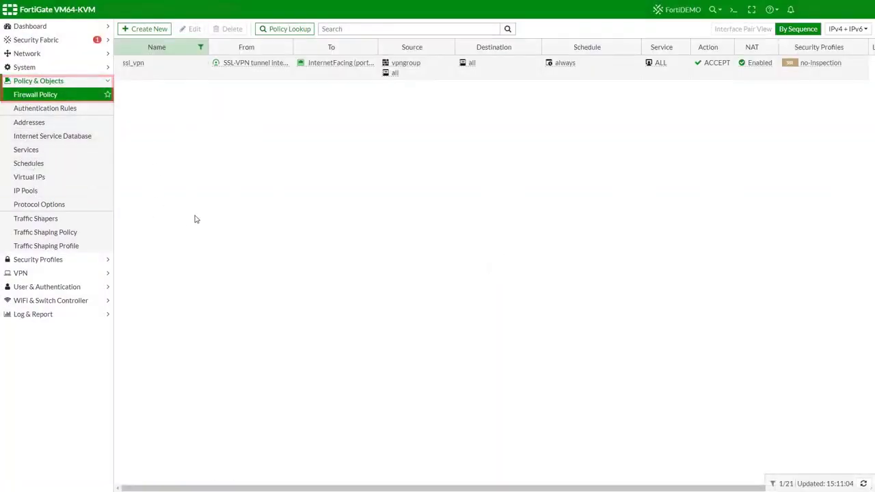
- Open the ssl_vpn firewall policy from the Firewall Policy list for editing
double_click(232, 73)
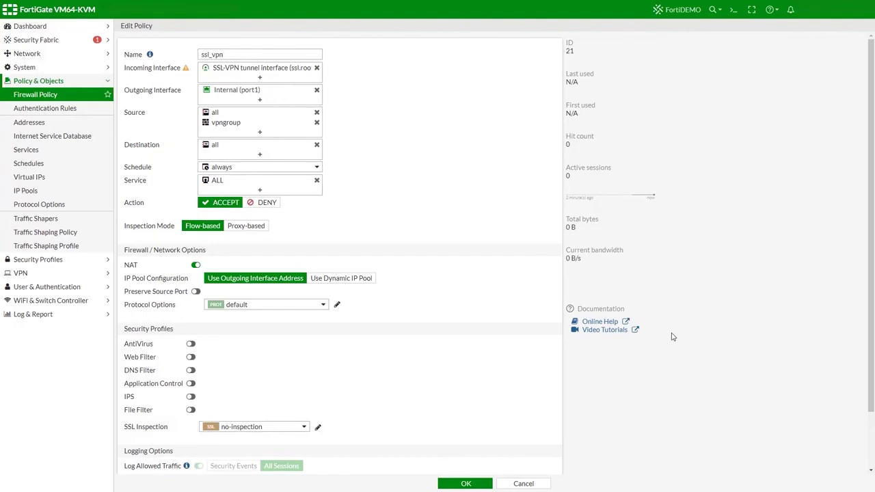
- Save the ssl_vpn policy allowing vpngroup from the SSL-VPN tunnel to port1 with NAT
left_click(466, 484)
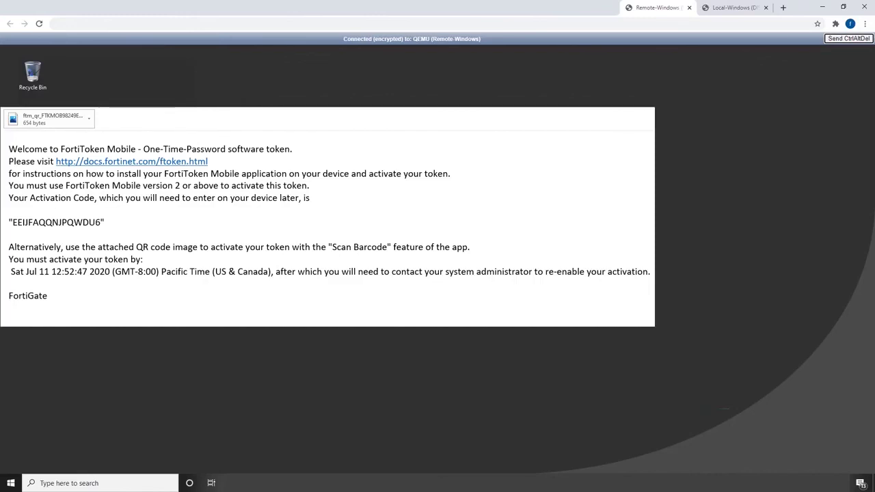
- Open the emailed QR code in Photos, then find and install FortiToken Mobile from the Play Store
left_click(89, 119)
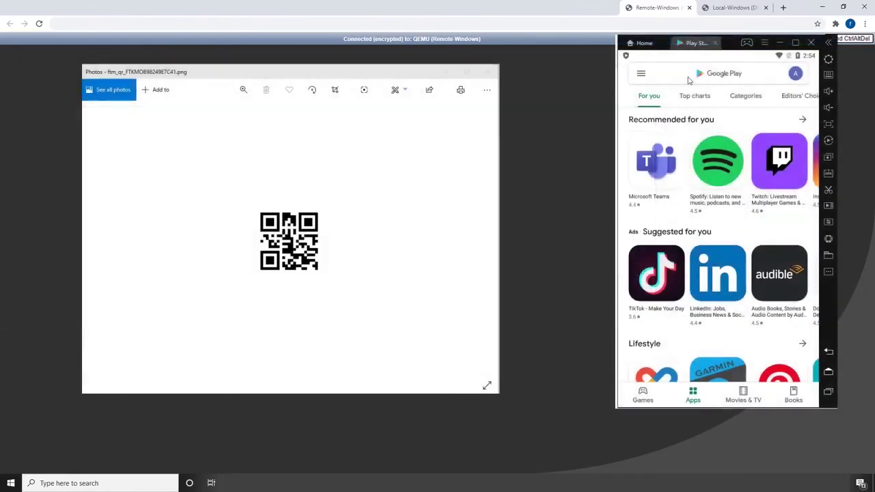
left_click(689, 80)
left_click(675, 101)
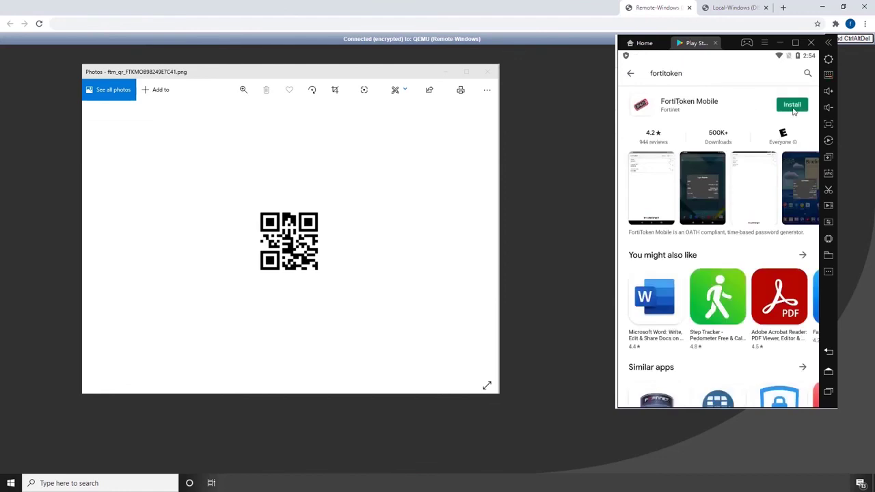
left_click(794, 111)
- Launch FortiToken Mobile and add the token by scanning the QR code from a screen capture
left_click(794, 107)
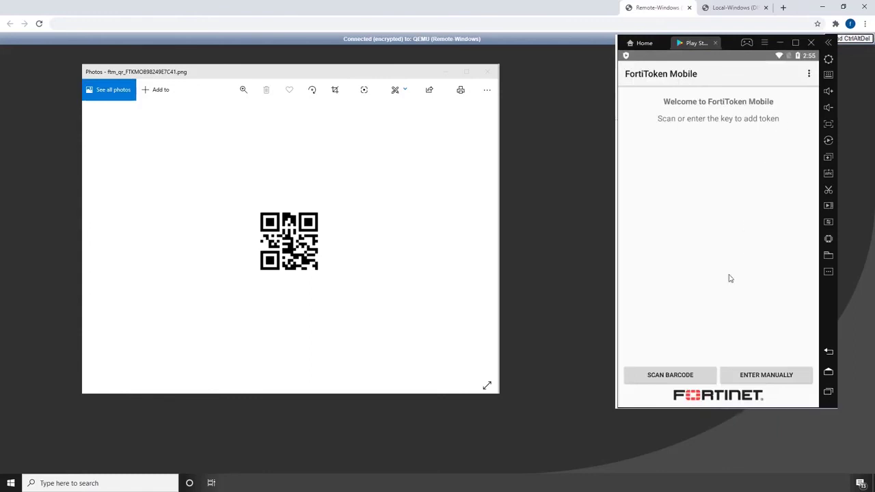
left_click(683, 377)
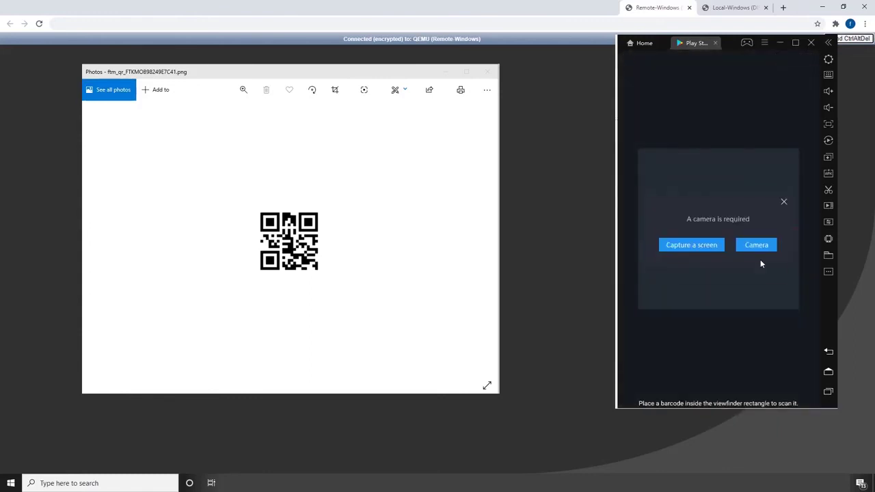
left_click(705, 249)
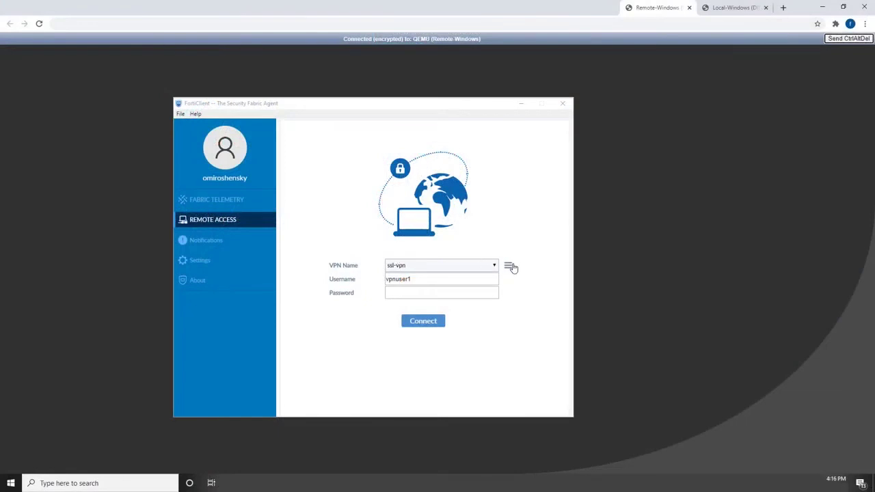
- Save the ssl-vpn connection (gateway 34.83.68.235, port 20443) and start entering the VPN password
left_click(509, 266)
left_click(496, 286)
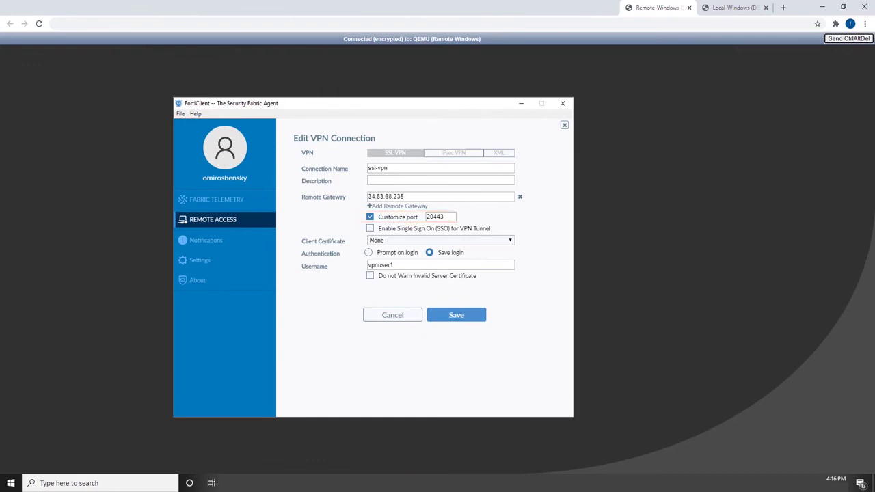
left_click(456, 314)
left_click(397, 294)
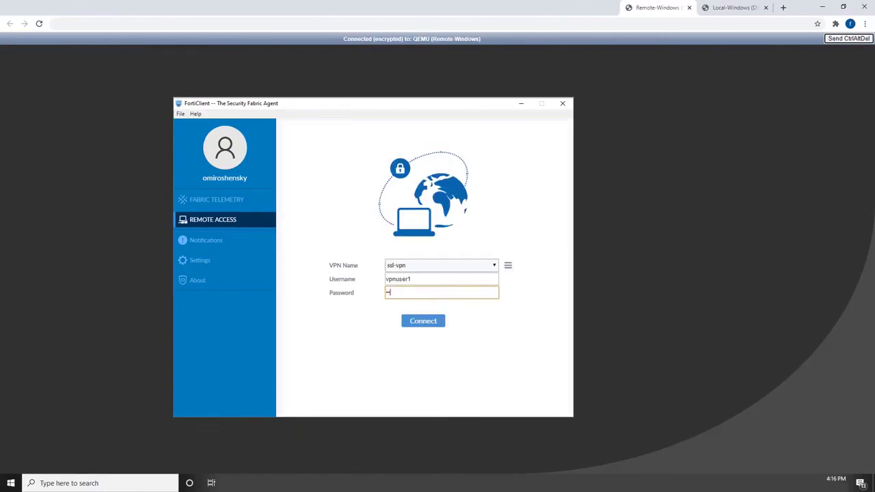
- Connect the FortiClient ssl-vpn tunnel using the account password and the FortiToken Mobile code
key("Return")
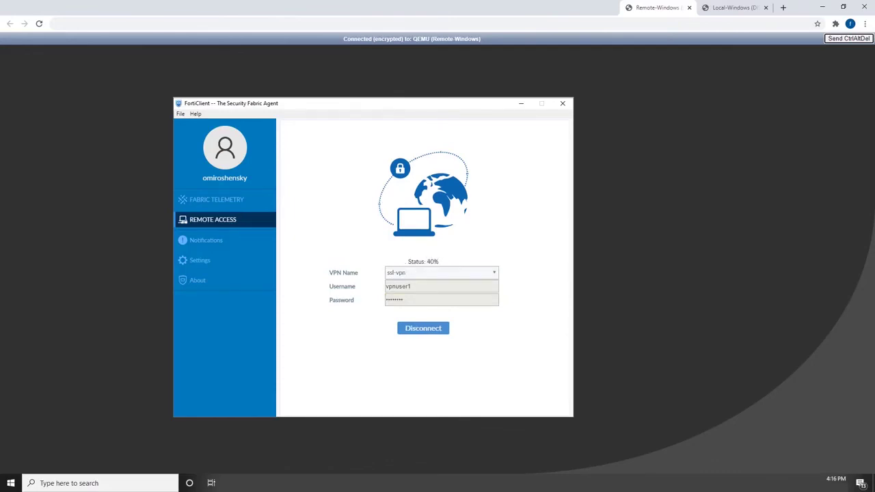
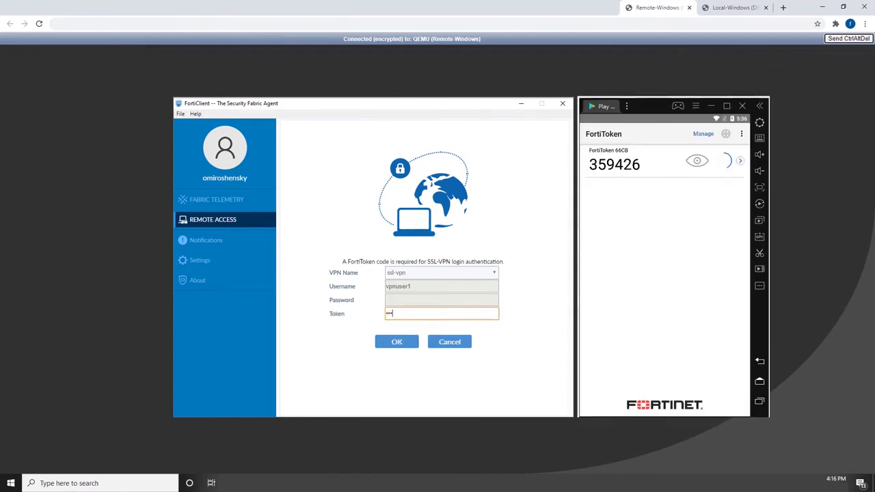
key("Return")
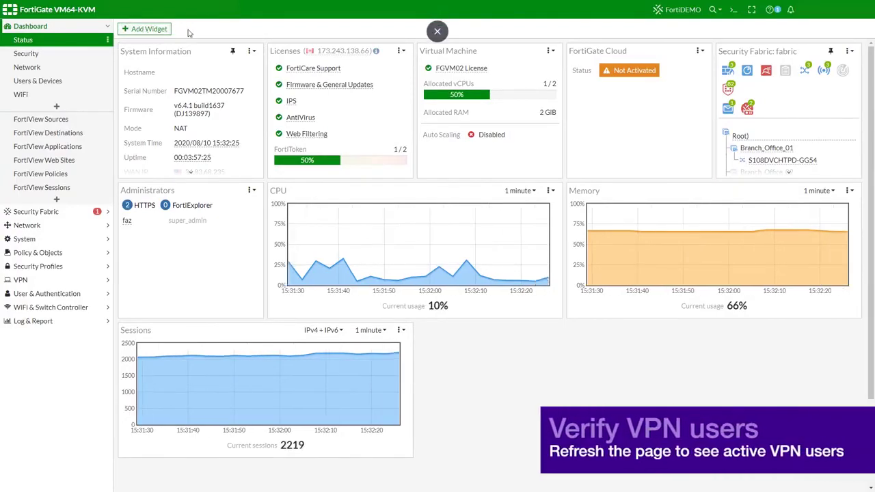
- Add the SSL-VPN monitoring widget to the FortiGate dashboard
left_click(147, 29)
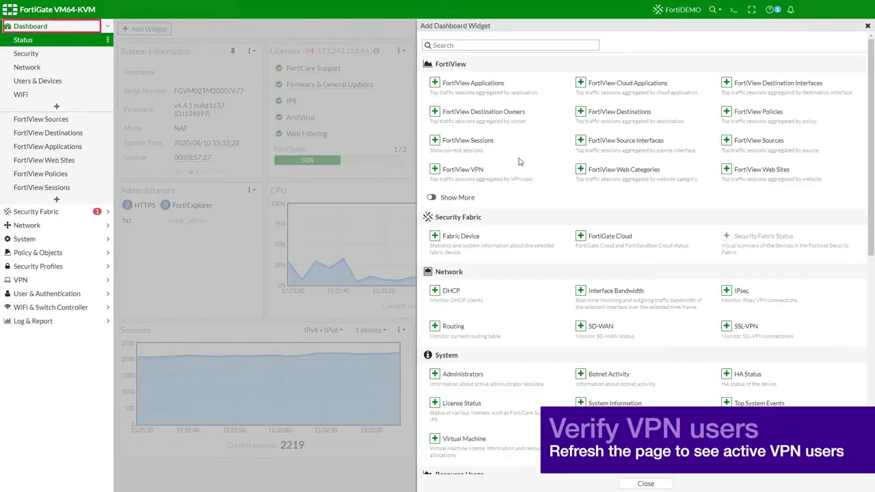
left_click(742, 328)
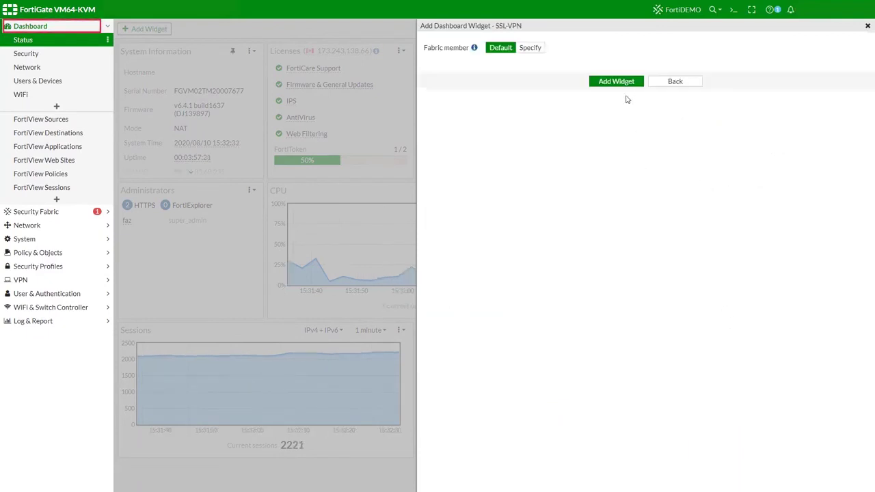
left_click(623, 83)
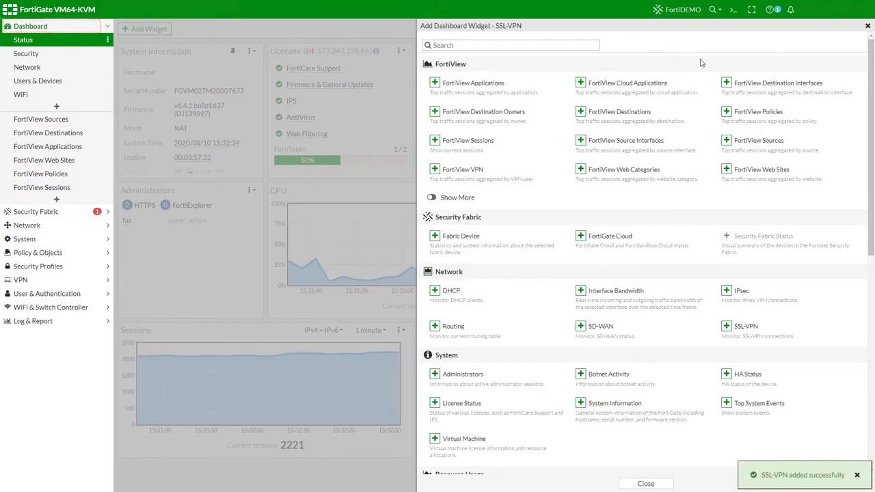
key("Escape")
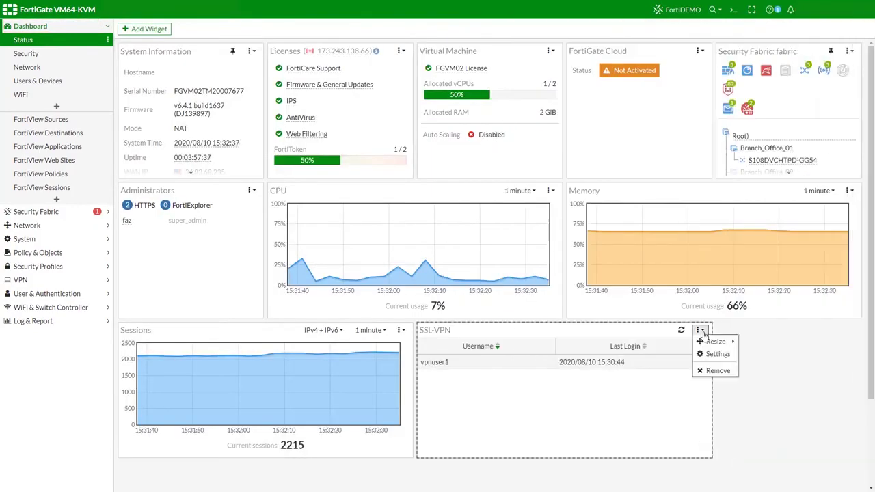
- Make the SSL-VPN widget full width and expand it to show the VPN user, then disconnect FortiClient
left_click(699, 329)
mouse_move(716, 341)
left_click(779, 348)
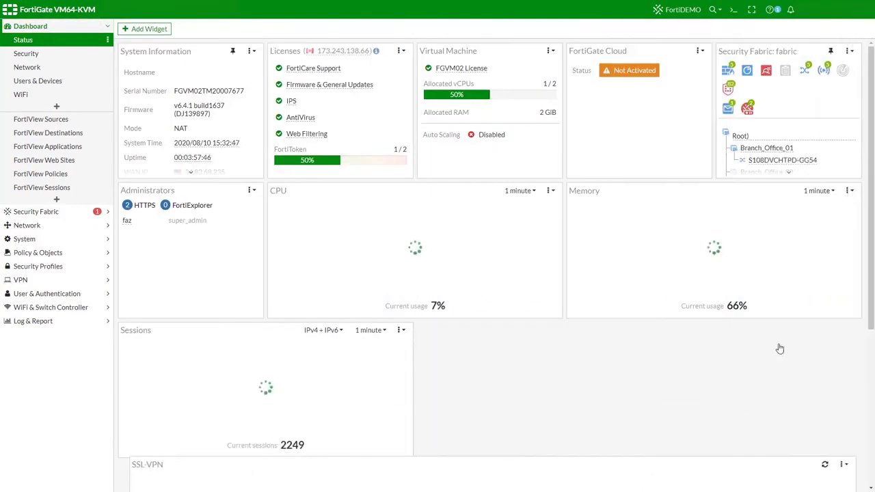
scroll(677, 403, "down", 1)
left_click(832, 413)
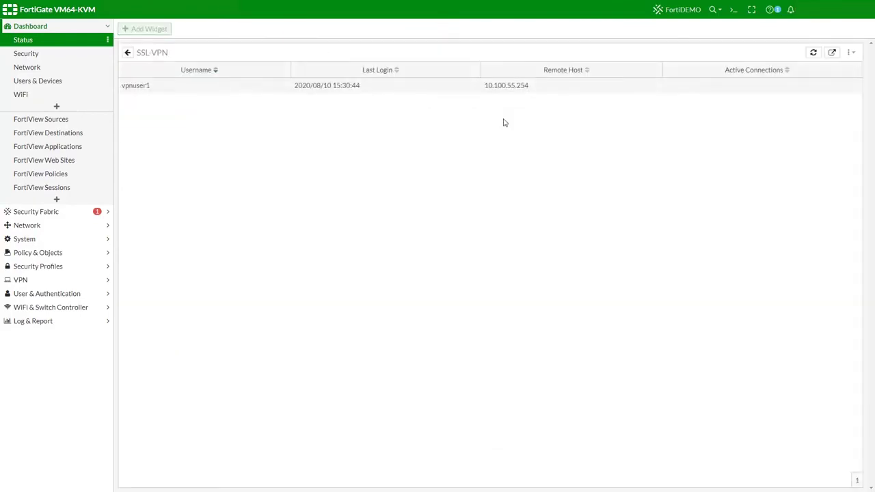
left_click(428, 91)
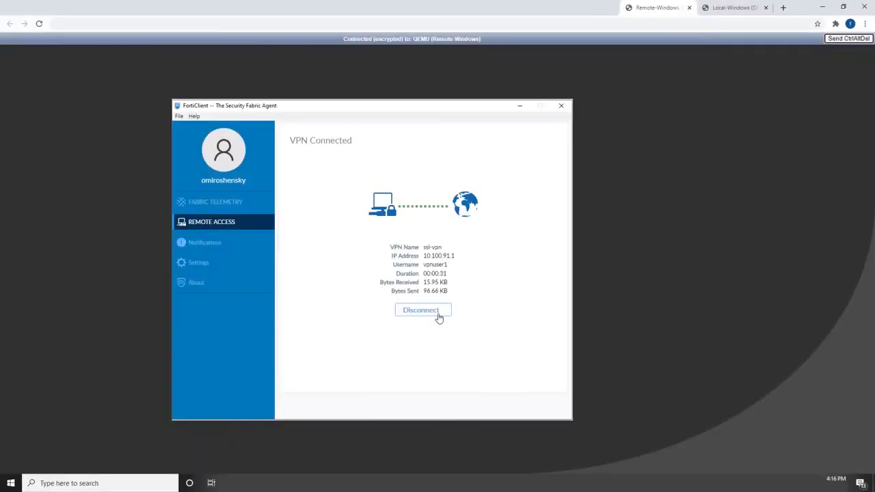
left_click(438, 317)
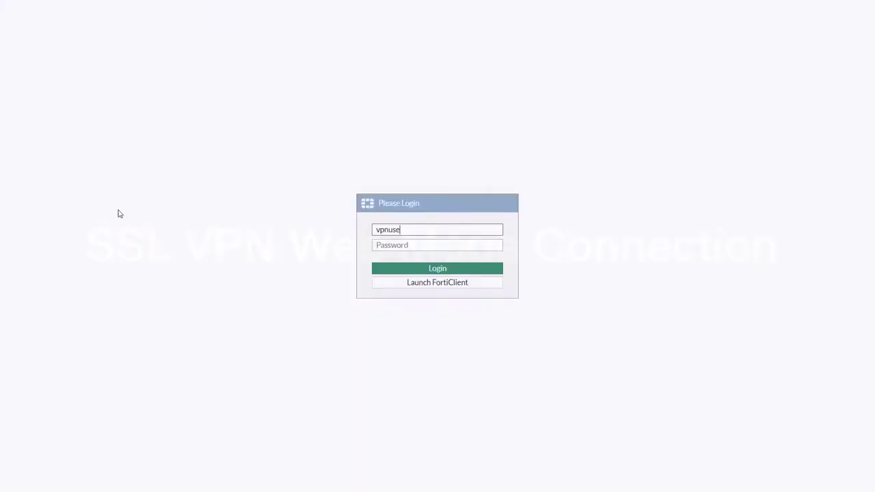
- Log in to the SSL-VPN web portal with username, password and FortiToken code, then open portal_bm_http
type("1")
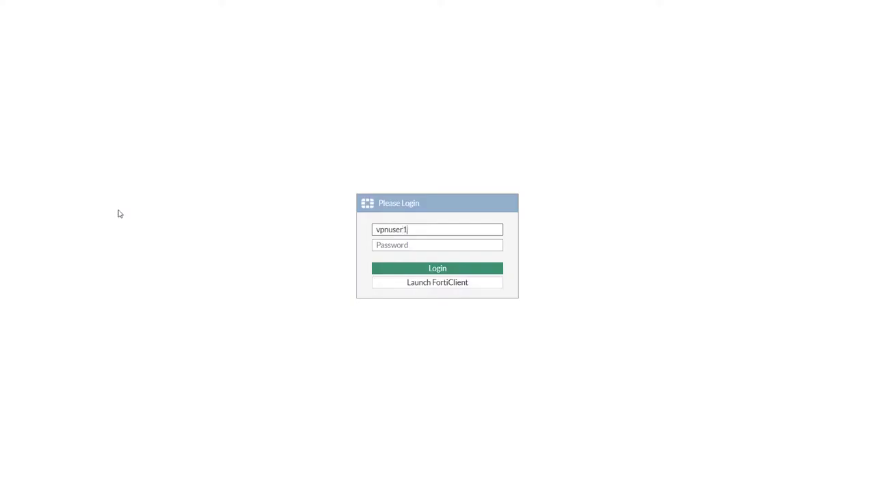
key("Tab")
type("********")
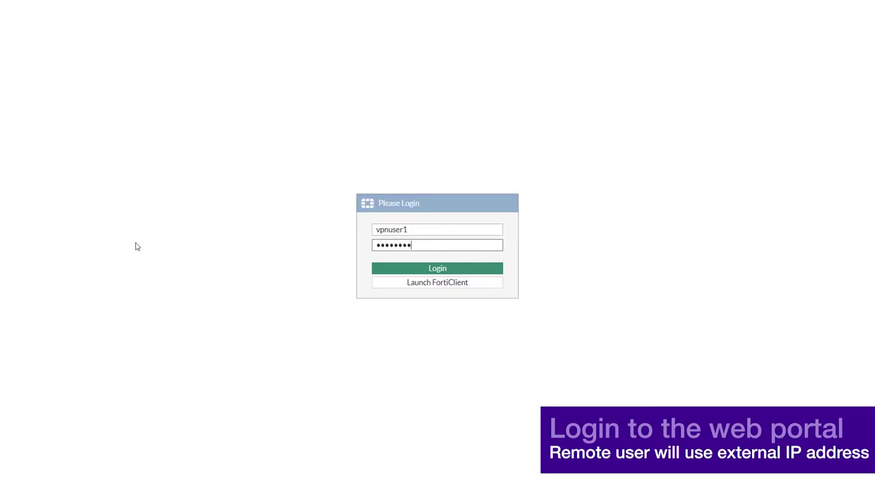
left_click(438, 270)
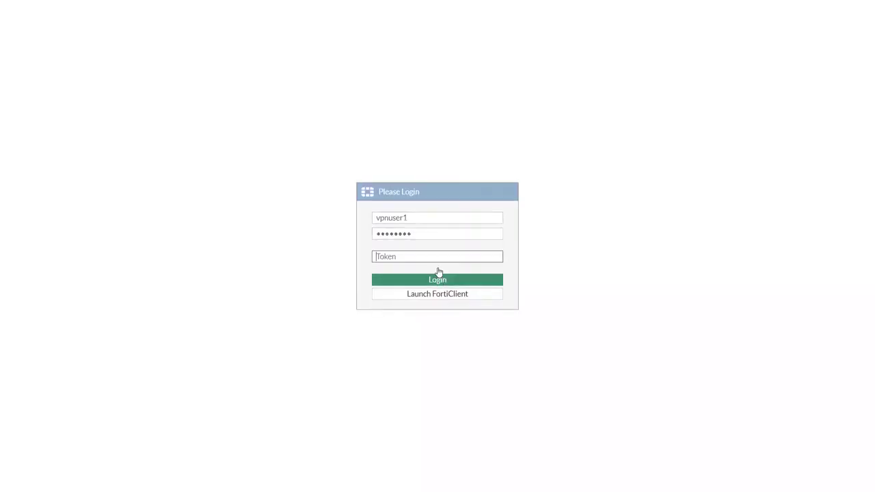
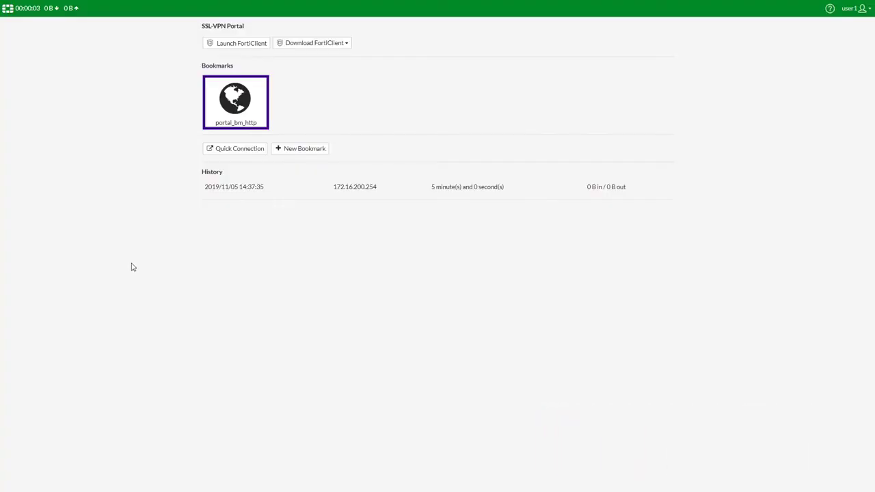
left_click(236, 101)
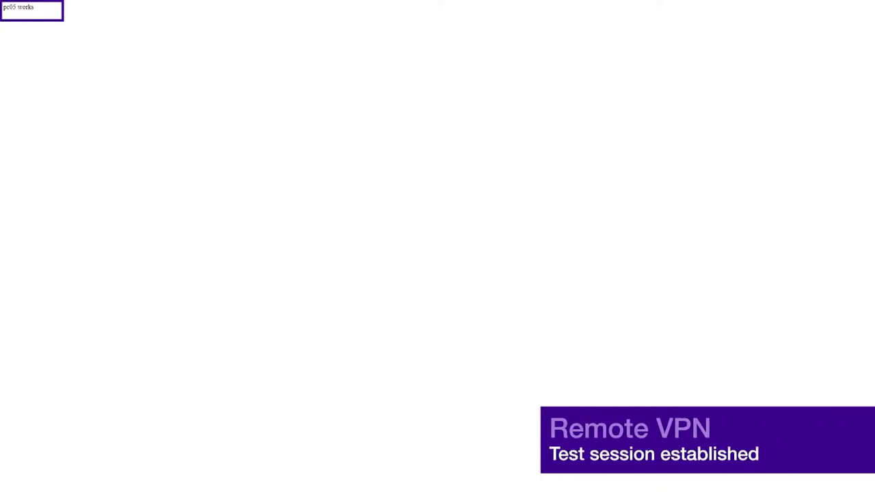